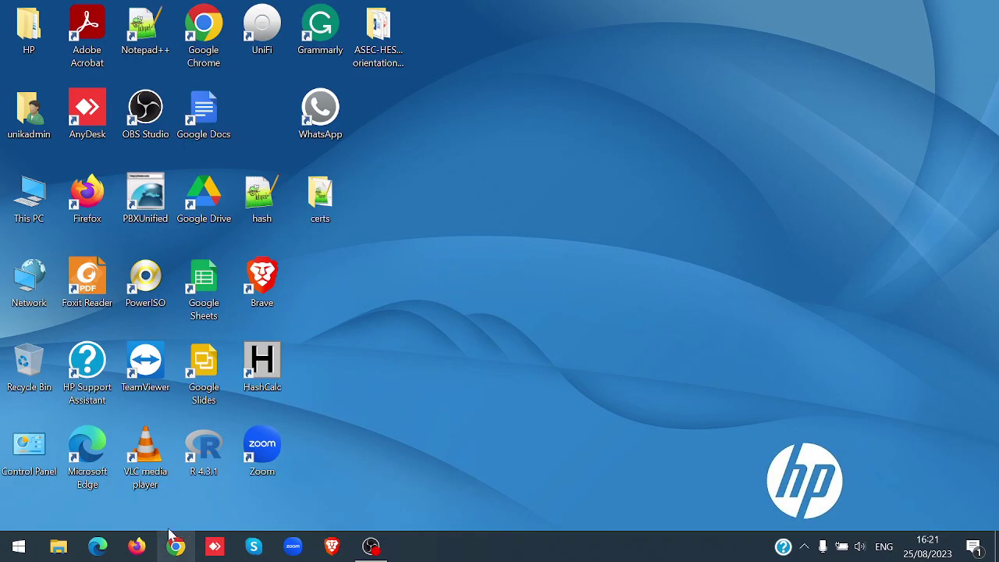
# Search the Start menu for 'control panel'
pyautogui.click(19, 546)
pyautogui.write('co')
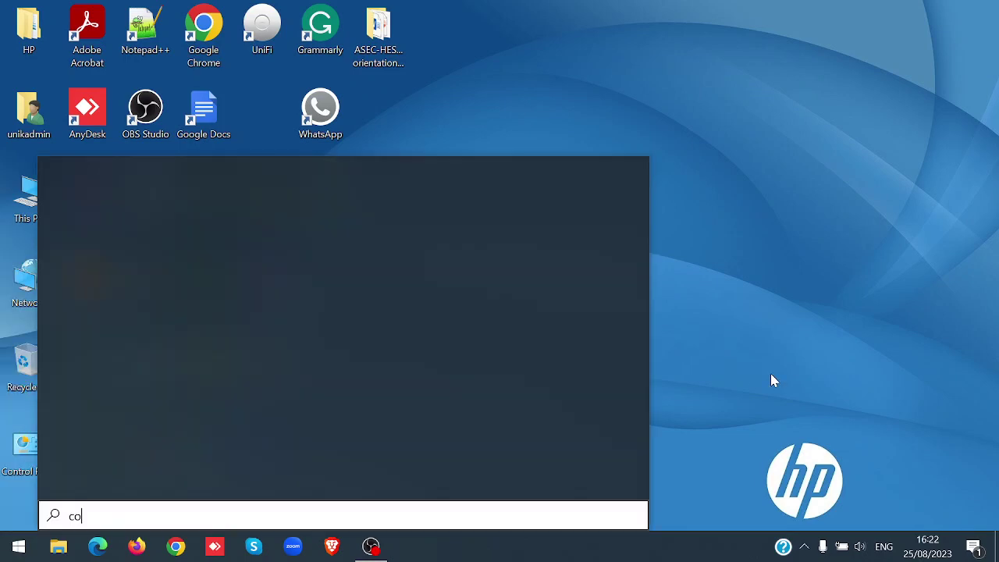
pyautogui.write('ntrol')
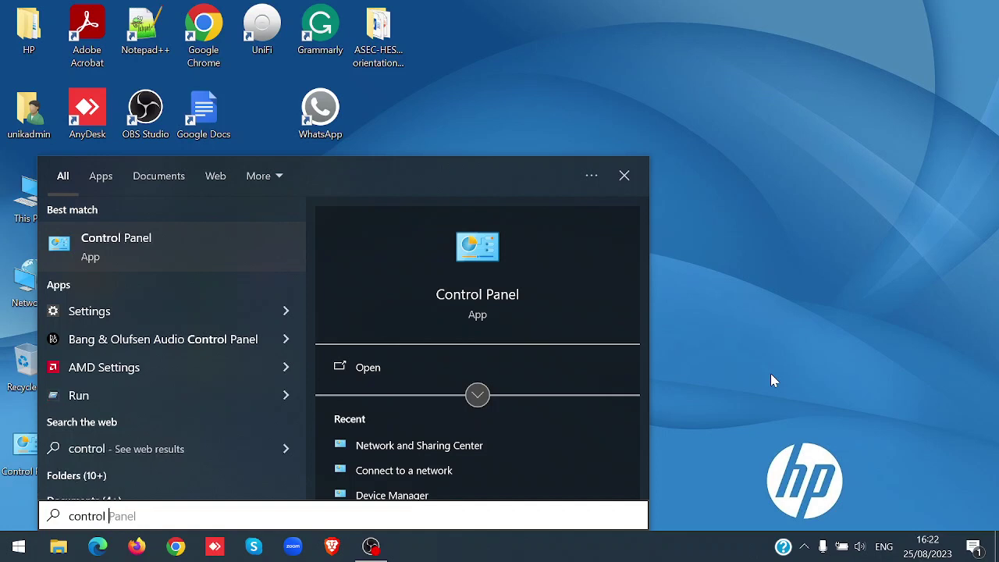
pyautogui.write(' panel')
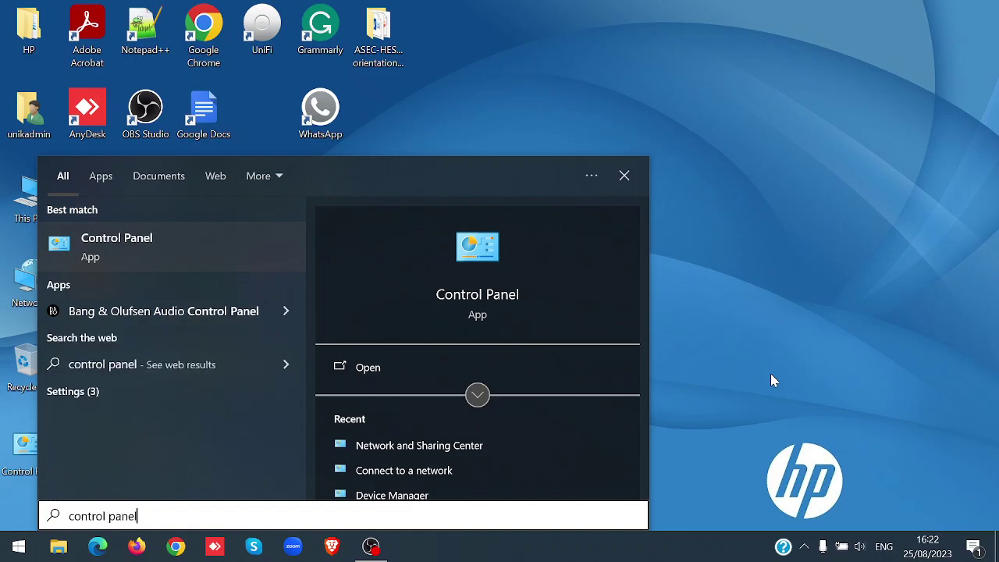
# Launch Control Panel, go to Network and Sharing Center, and start 'Set up a new connection or network'
pyautogui.click(379, 368)
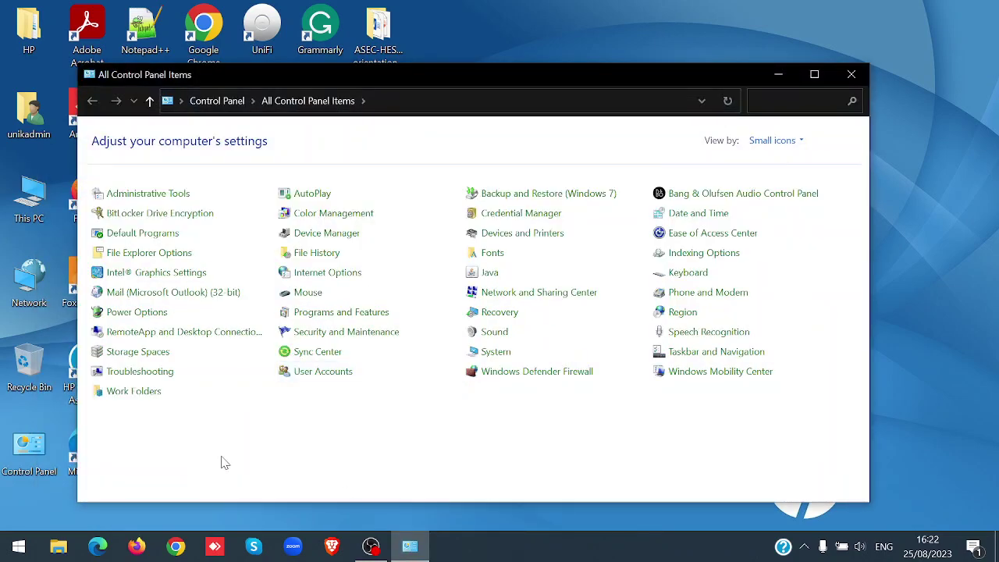
pyautogui.click(527, 297)
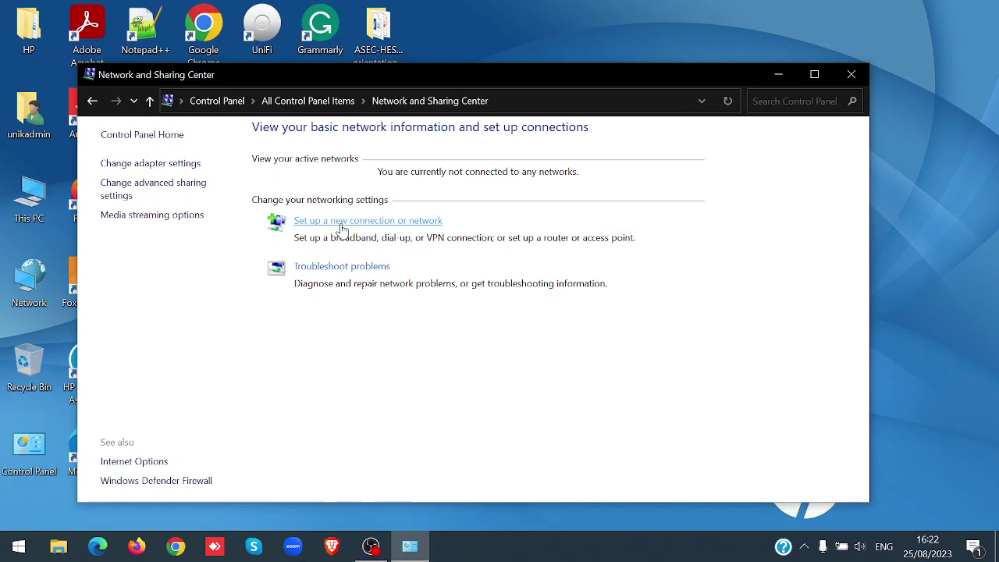
pyautogui.click(342, 222)
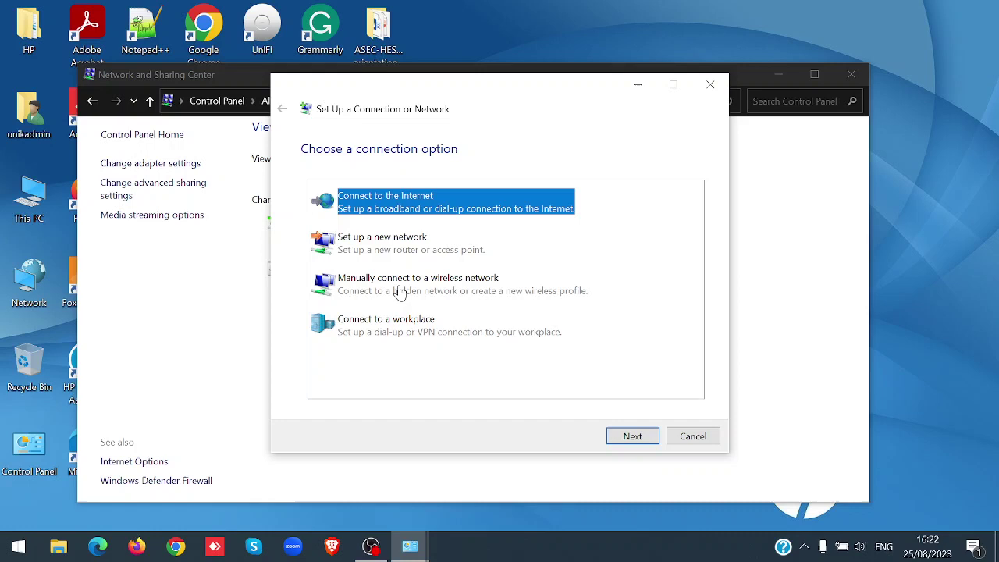
# Manually add a wireless network named 'eduroam' with WPA2-Enterprise security
pyautogui.click(400, 292)
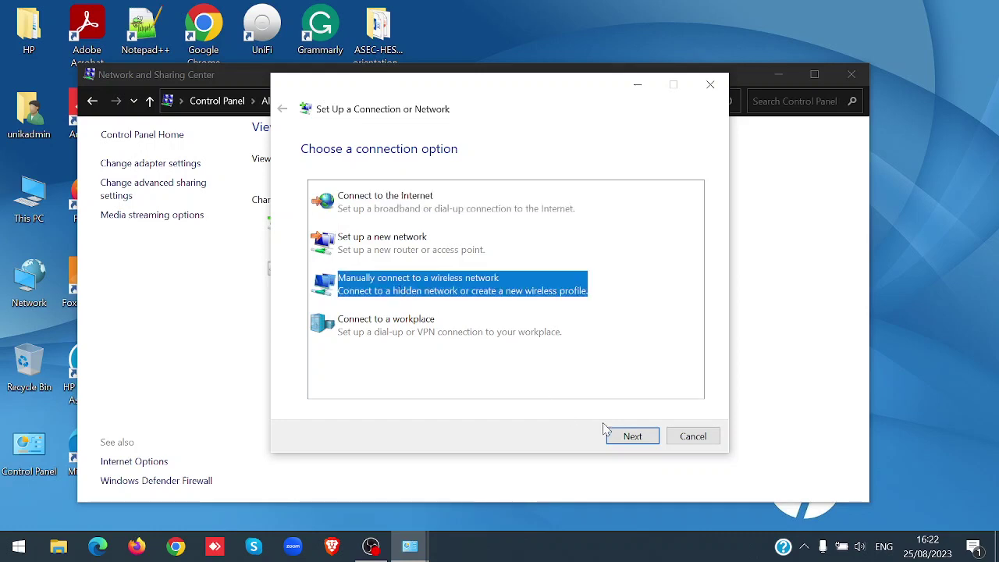
pyautogui.click(633, 437)
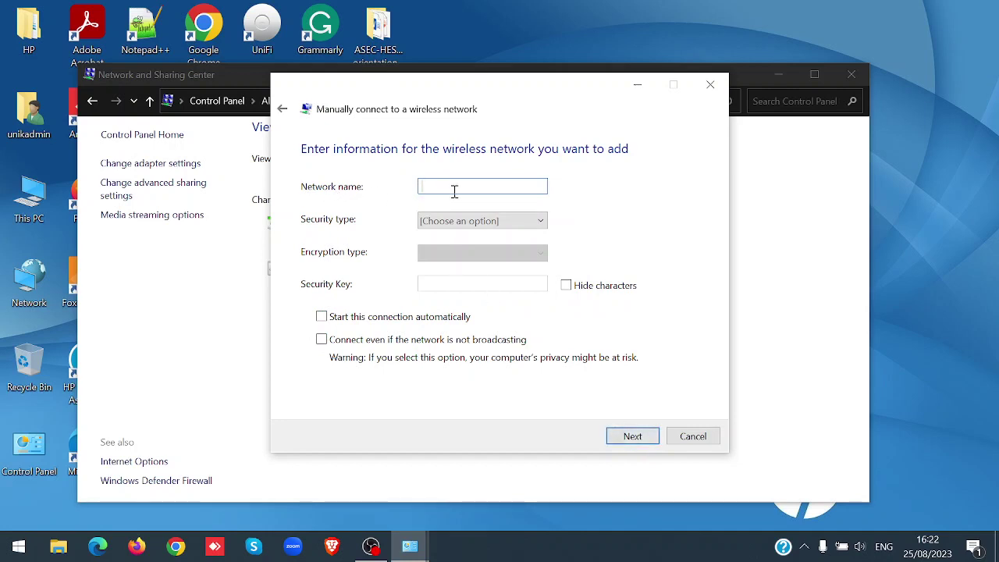
pyautogui.write('ed')
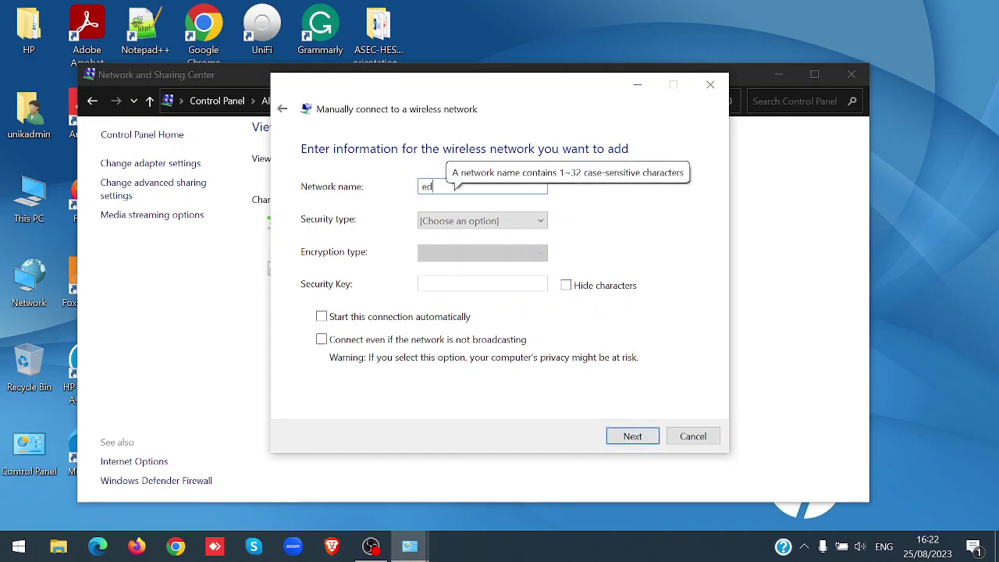
pyautogui.write('uroam')
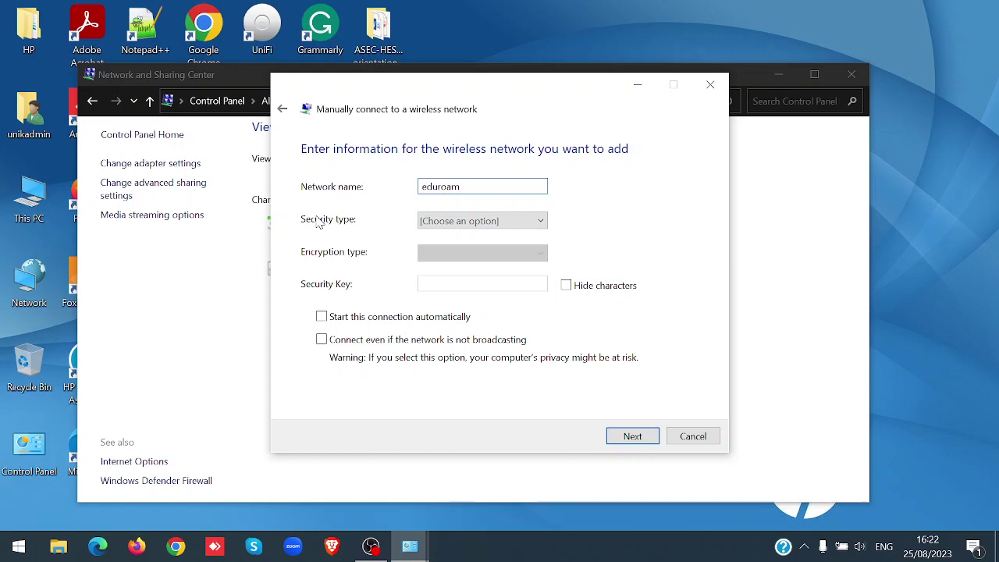
pyautogui.click(525, 224)
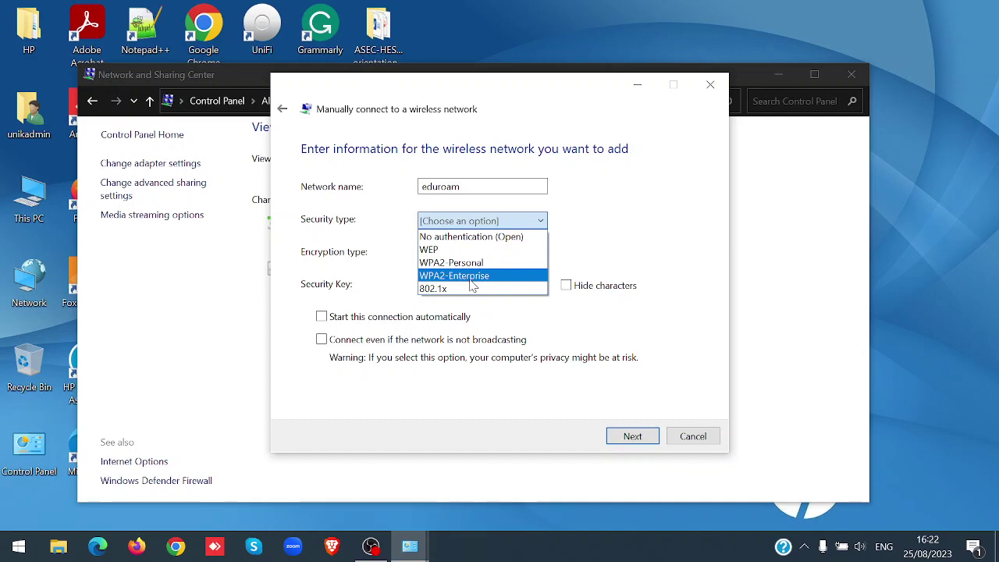
pyautogui.click(471, 282)
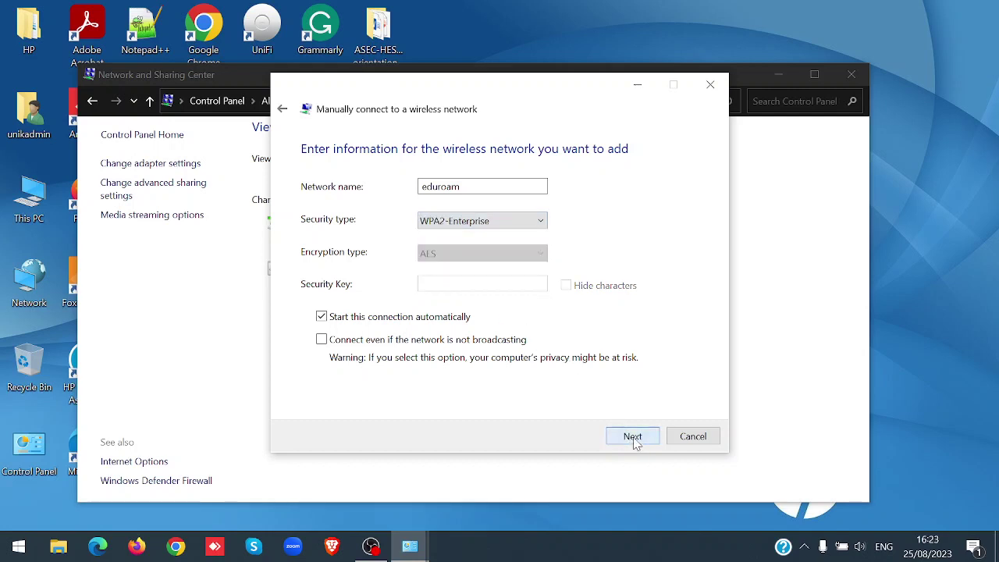
pyautogui.click(633, 438)
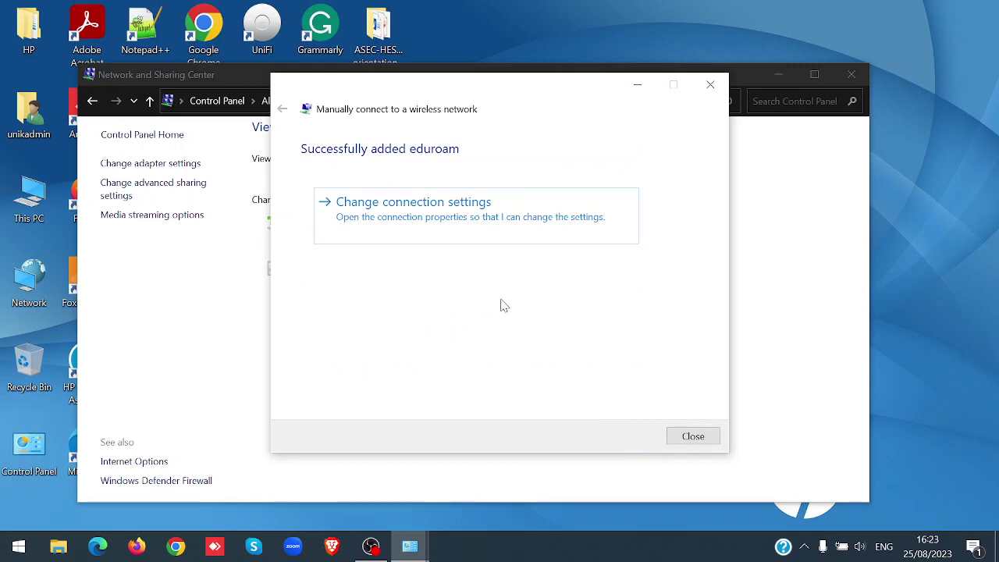
# Switch eduroam's authentication method to Microsoft: EAP-TTLS and open its TTLS settings
pyautogui.click(397, 215)
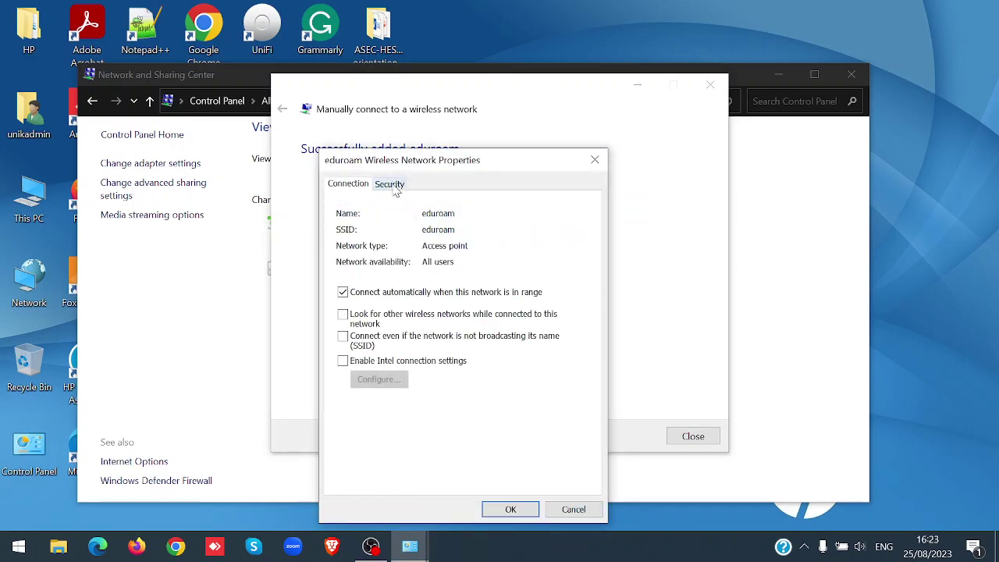
pyautogui.click(395, 188)
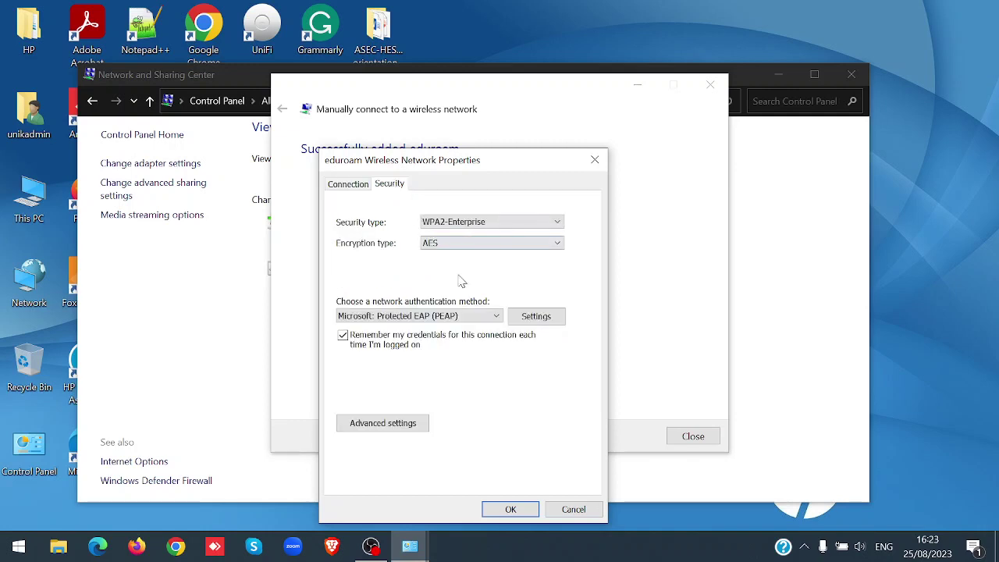
pyautogui.click(495, 317)
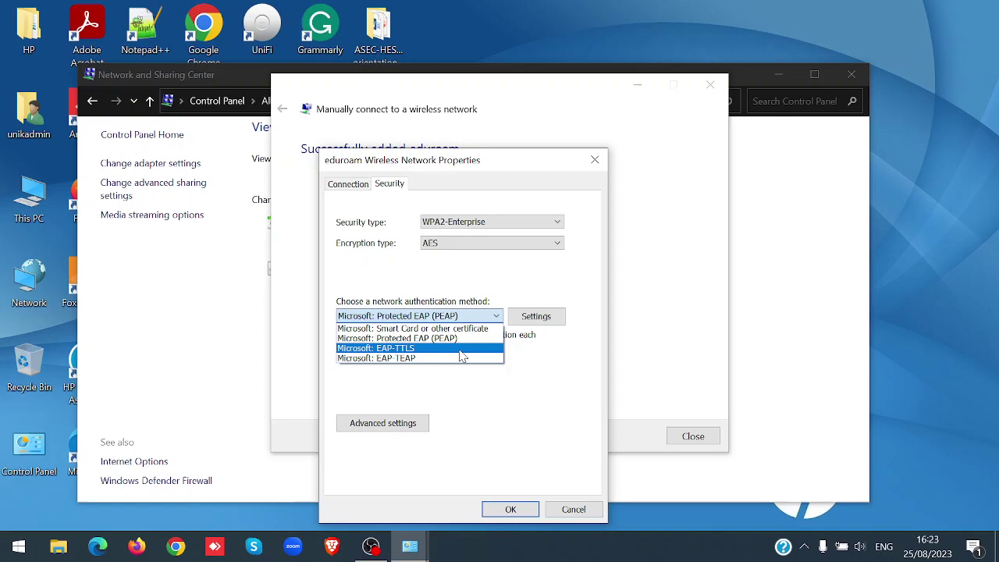
pyautogui.click(460, 350)
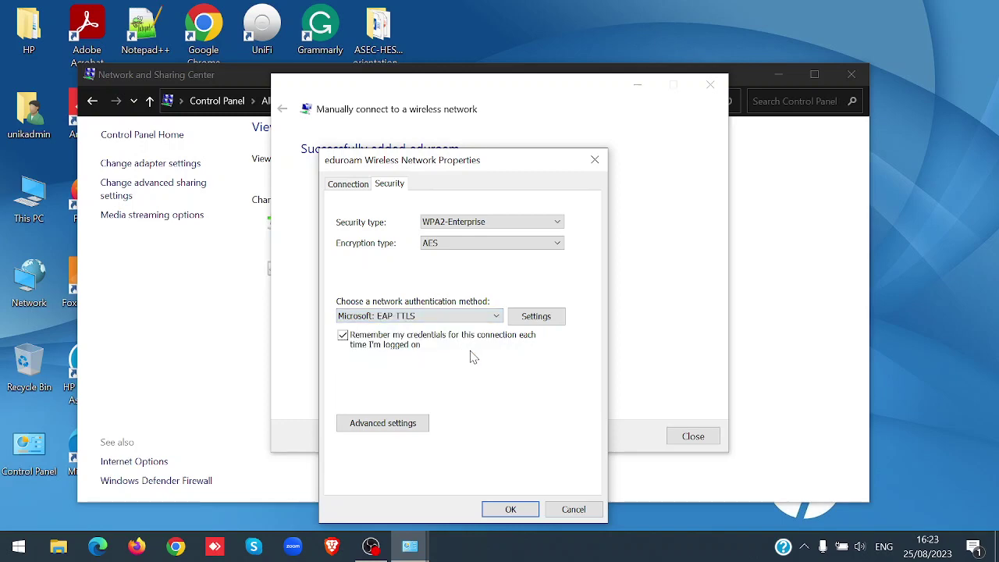
pyautogui.click(528, 320)
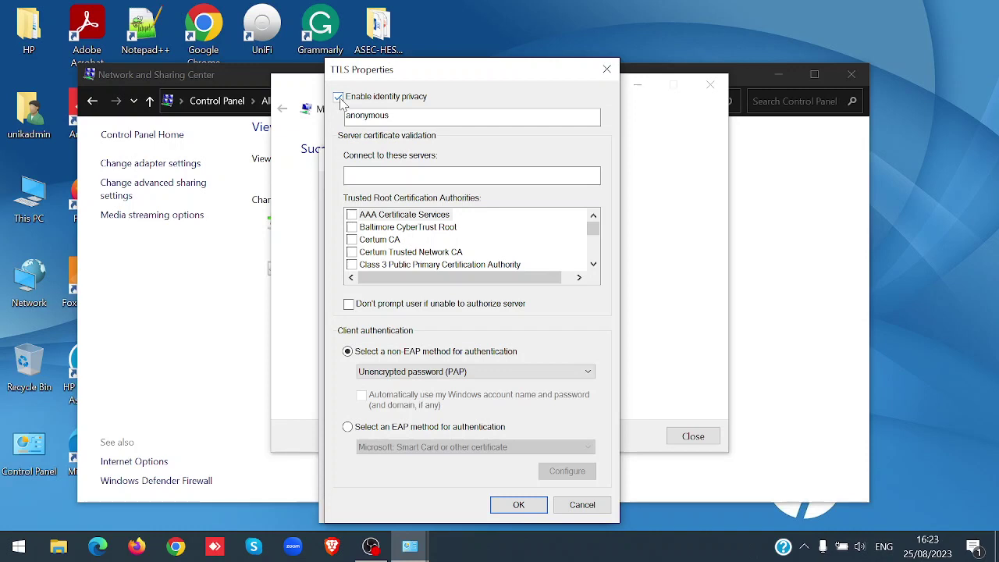
# Uncheck 'Enable identity privacy' in TTLS Properties and confirm
pyautogui.click(339, 98)
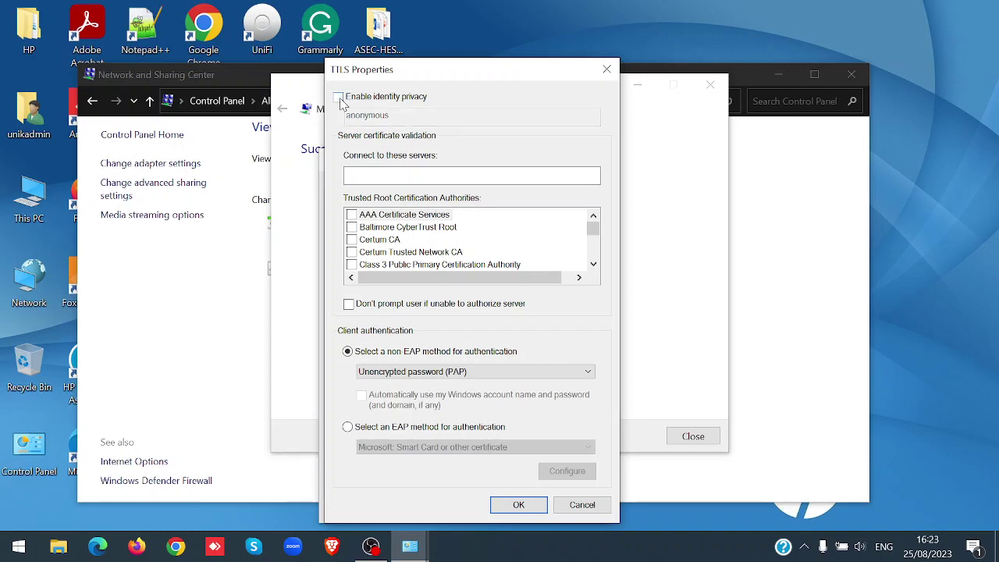
pyautogui.click(517, 506)
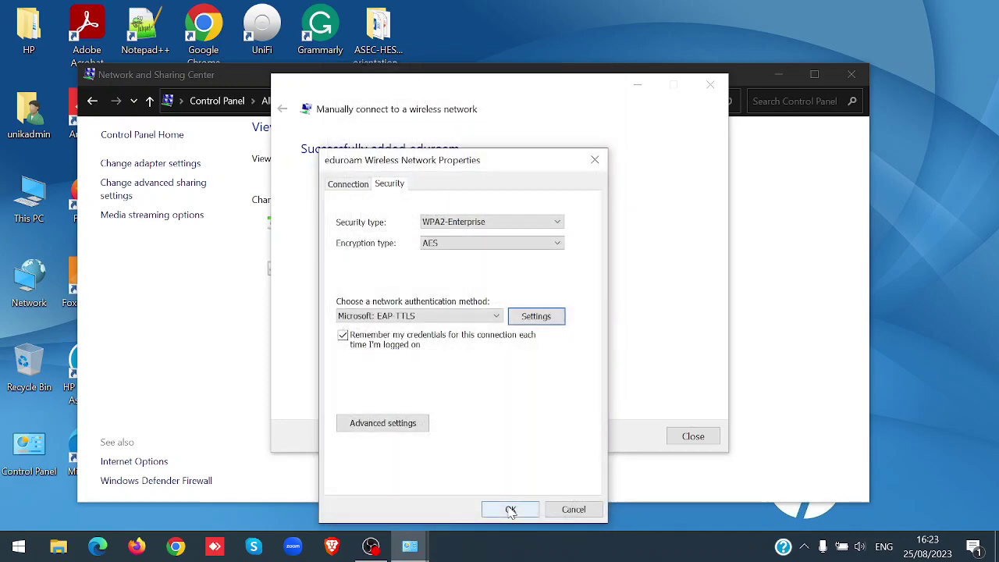
# In Advanced settings, specify the authentication mode as User authentication and choose to save credentials
pyautogui.click(369, 430)
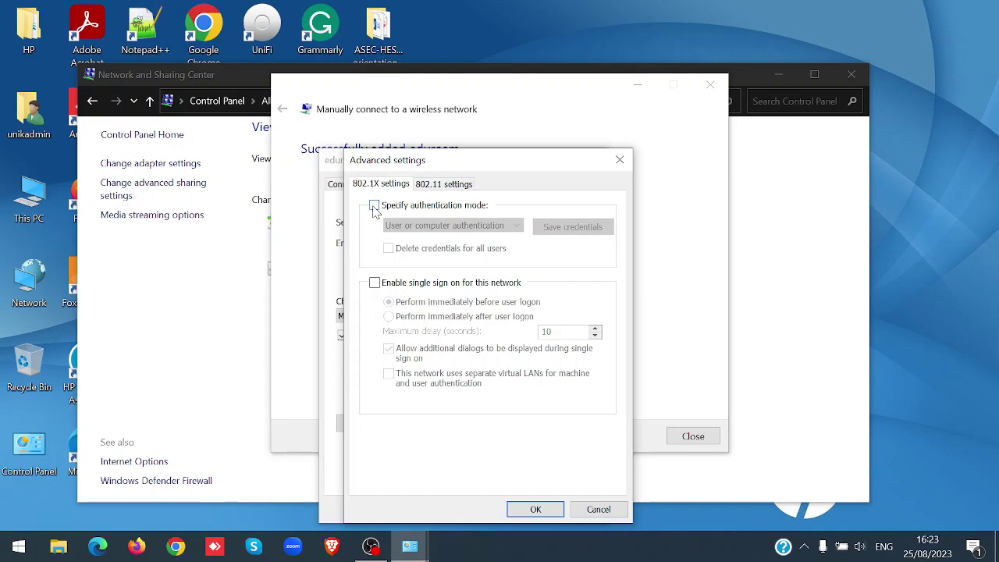
pyautogui.click(375, 206)
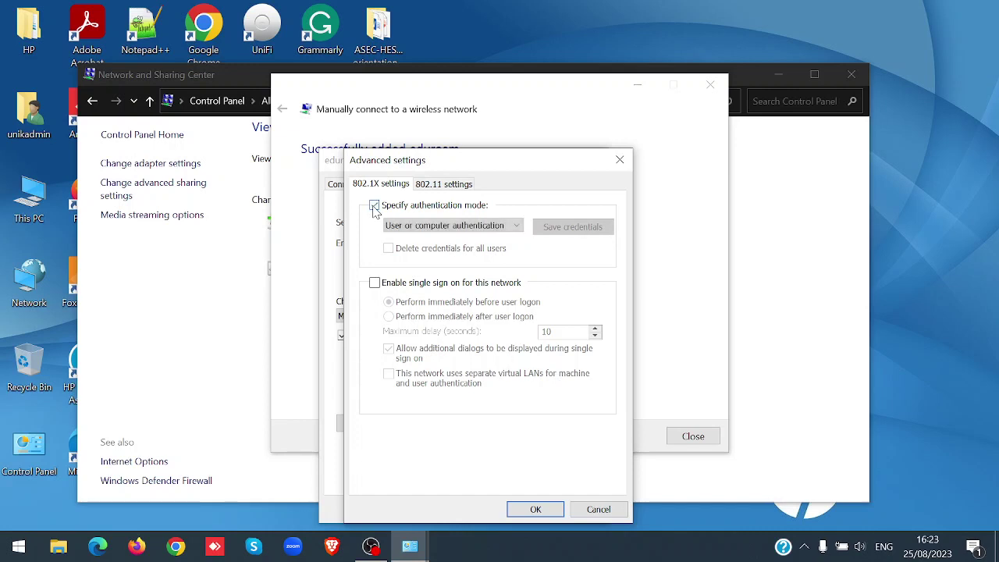
pyautogui.click(512, 226)
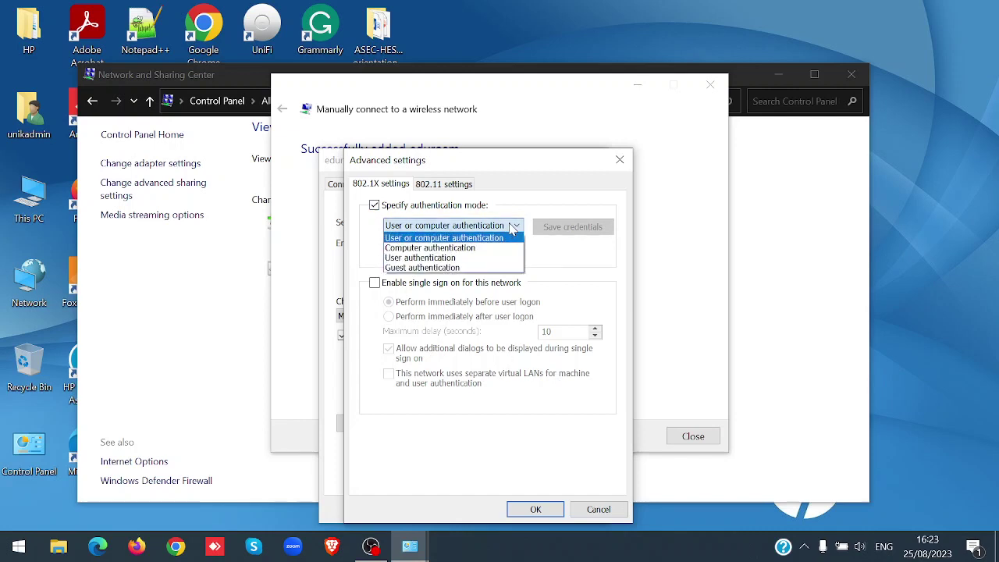
pyautogui.click(456, 259)
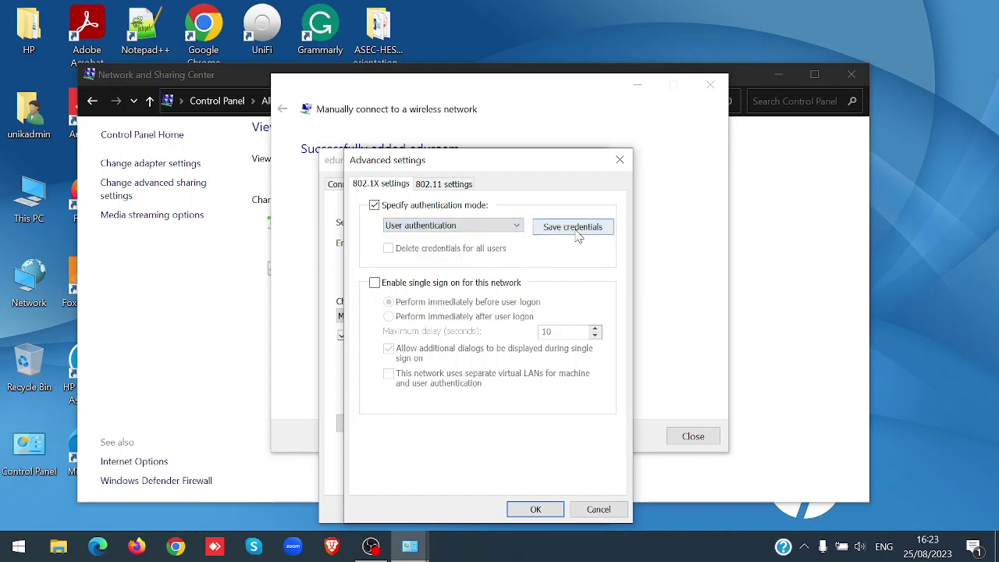
pyautogui.click(575, 227)
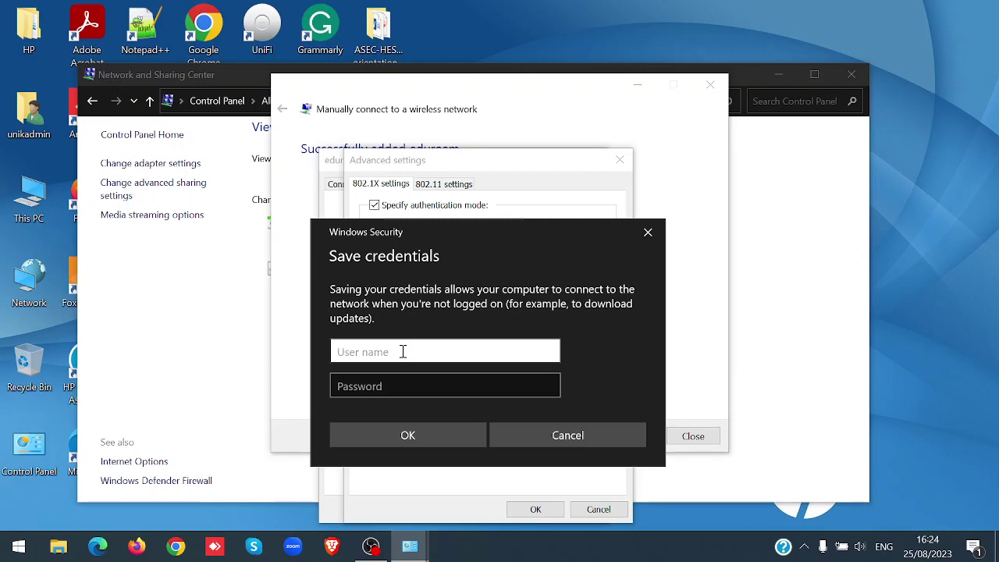
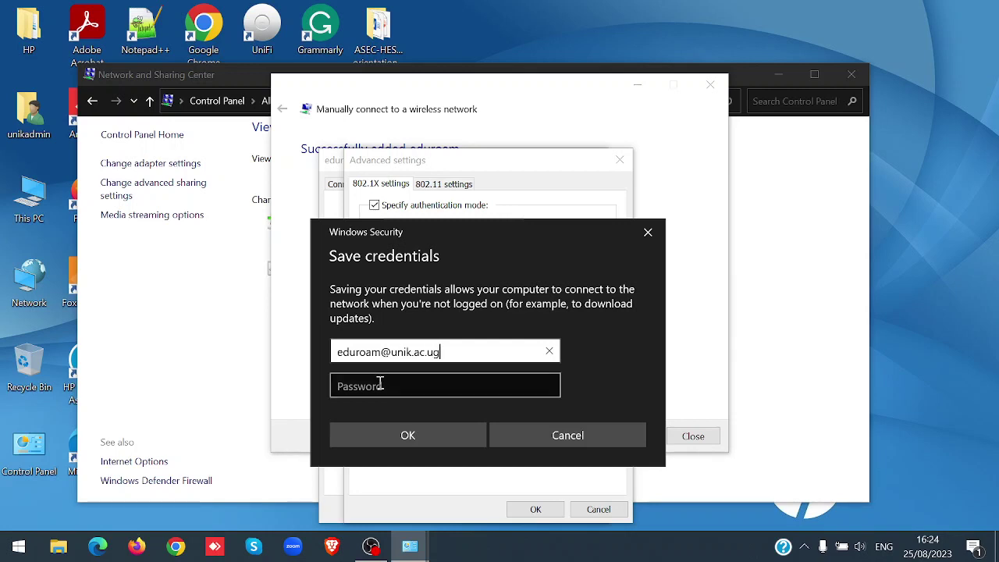
# Enter the eduroam account's user name and password and save them
pyautogui.click(378, 385)
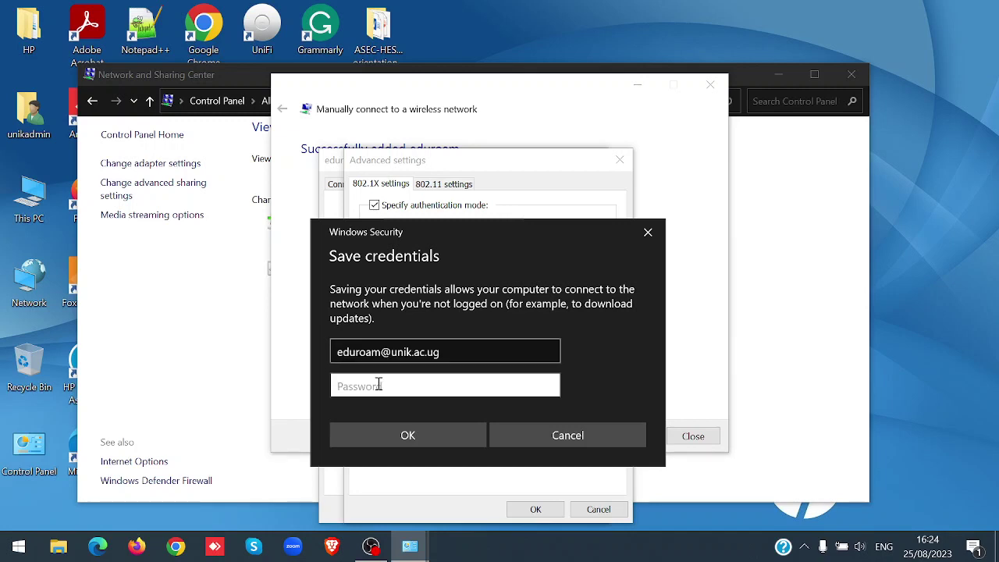
pyautogui.write('*********')
pyautogui.press('Return')
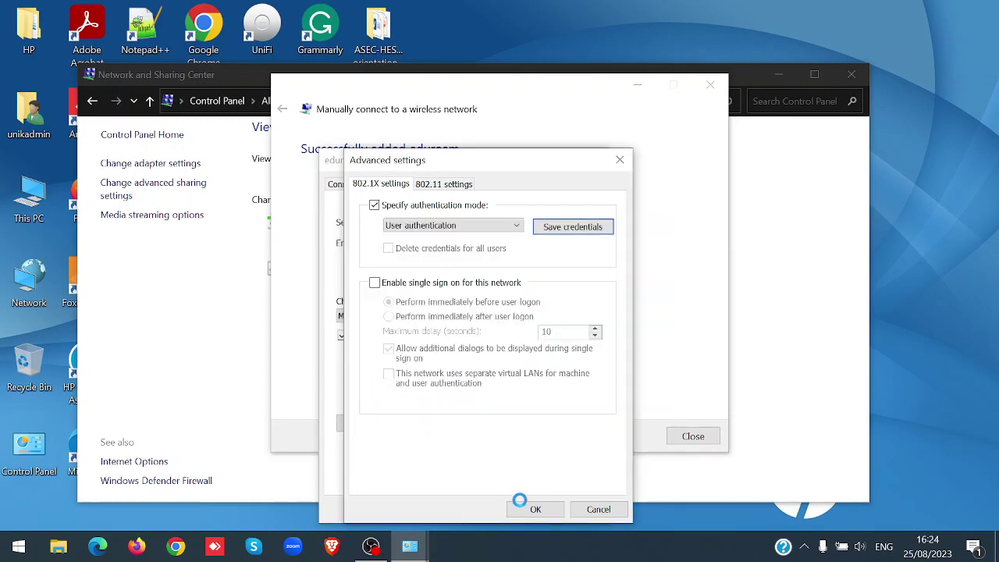
# Confirm both the Advanced settings and eduroam Wireless Network Properties dialogs with OK
pyautogui.click(534, 510)
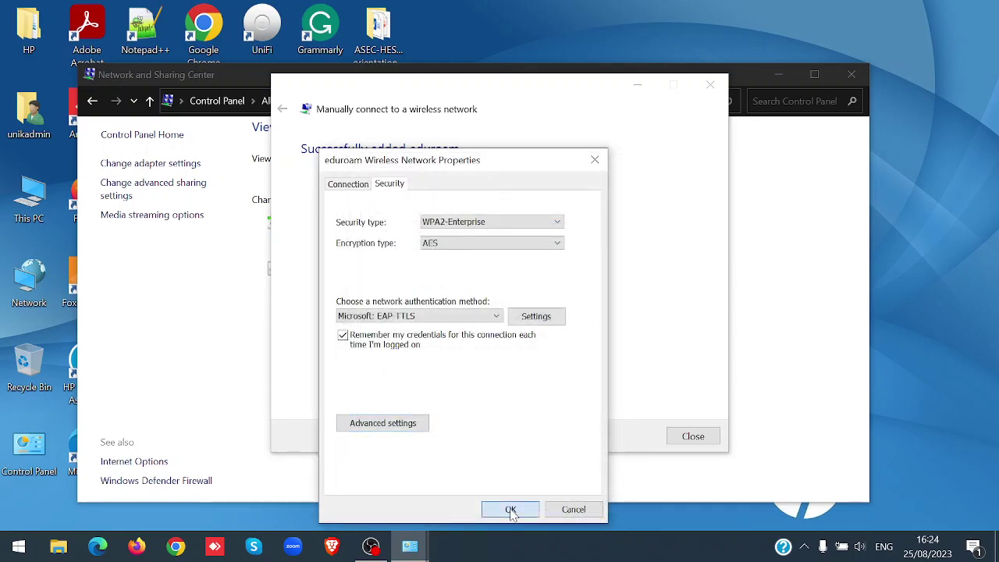
pyautogui.click(510, 510)
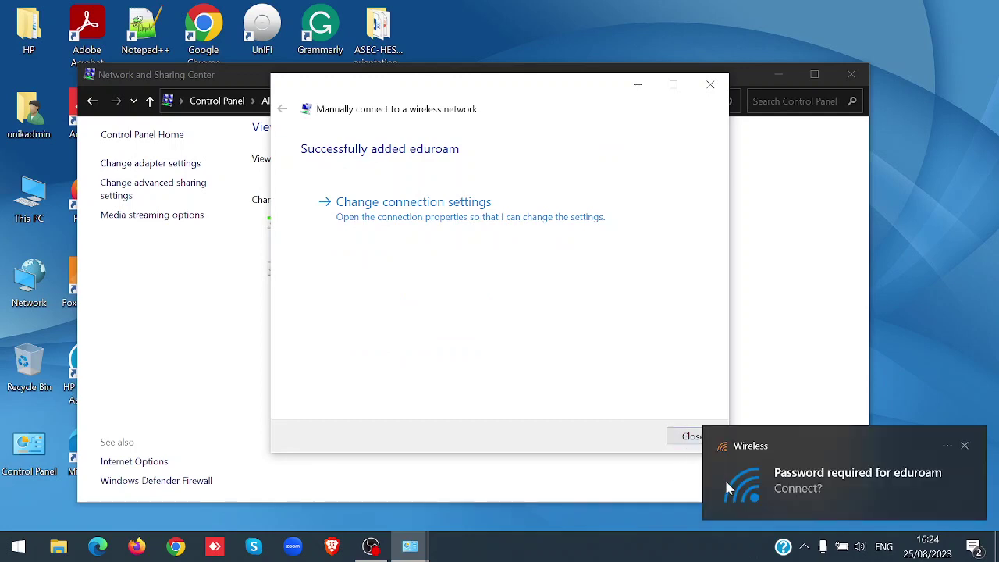
# Connect to eduroam from the 'Password required' notification in the network flyout
pyautogui.click(785, 501)
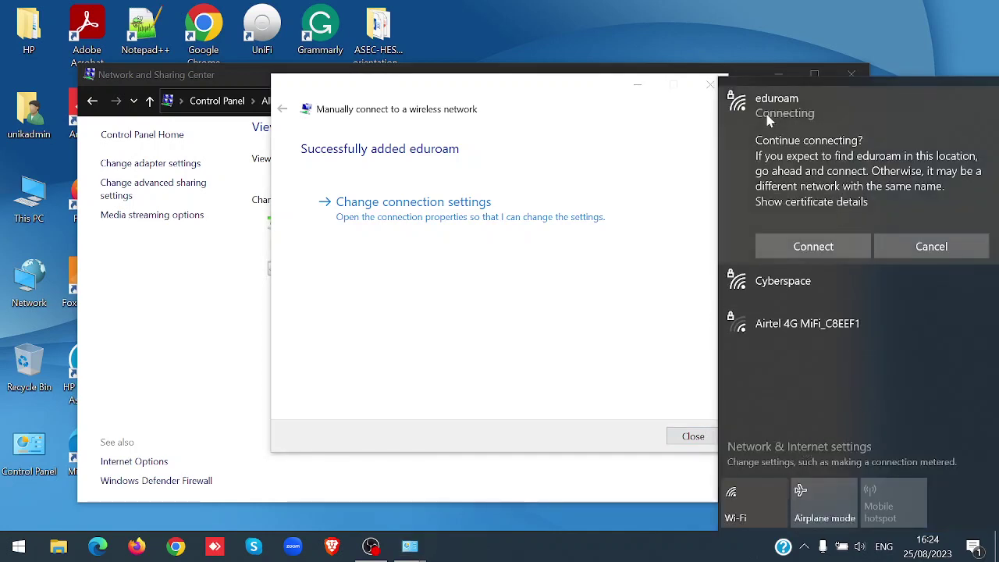
pyautogui.click(812, 246)
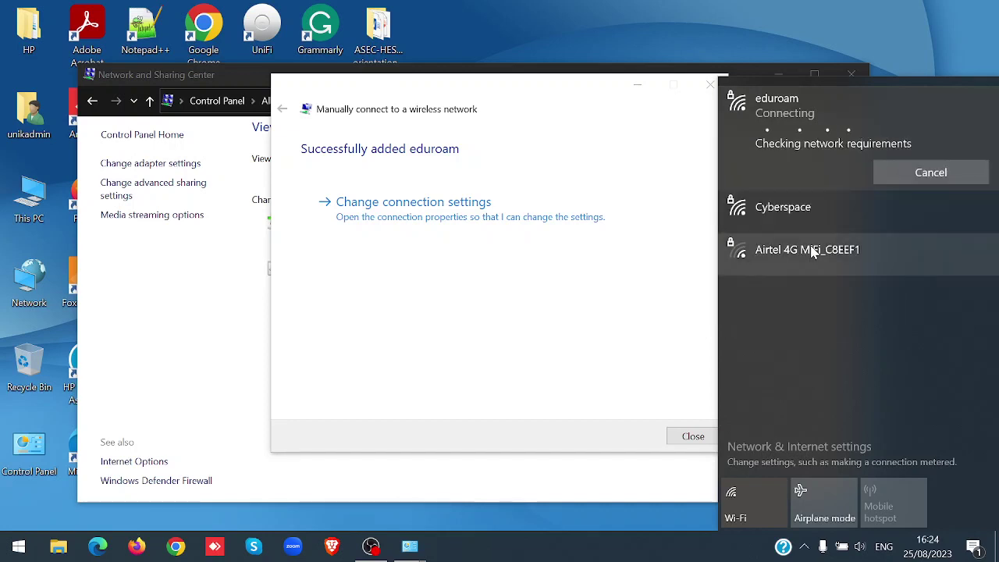